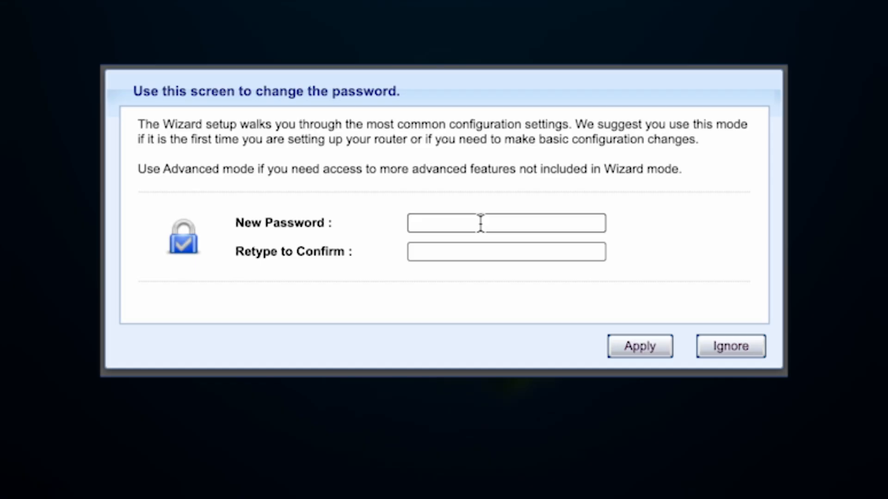
Enter a new admin password in both fields, reveal it to check, and apply it
left_click(480, 223)
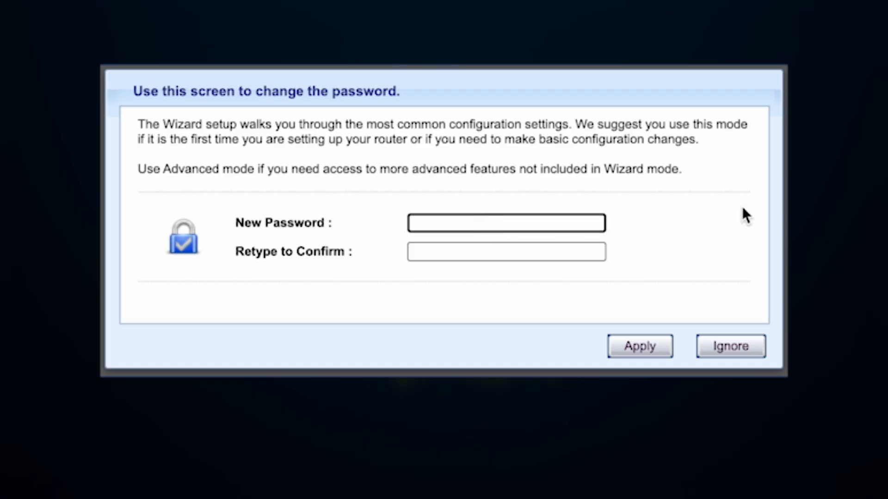
type("123456789")
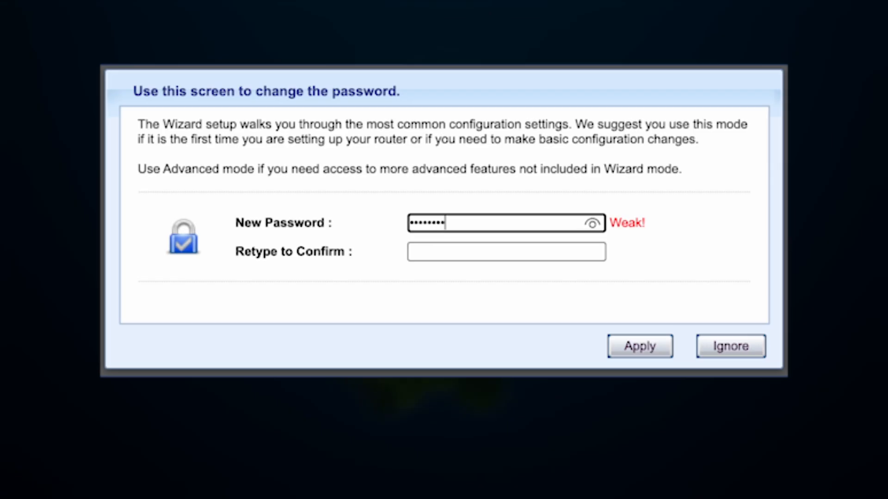
left_click(556, 253)
type("123456789")
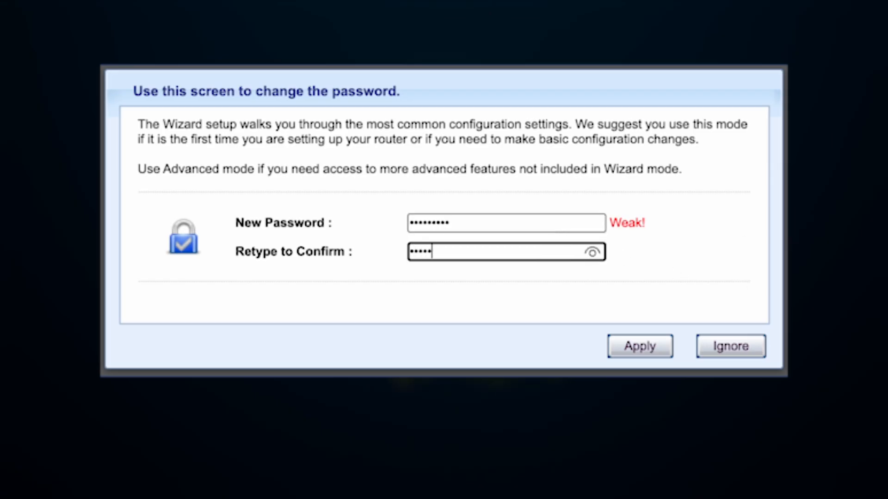
left_click(592, 253)
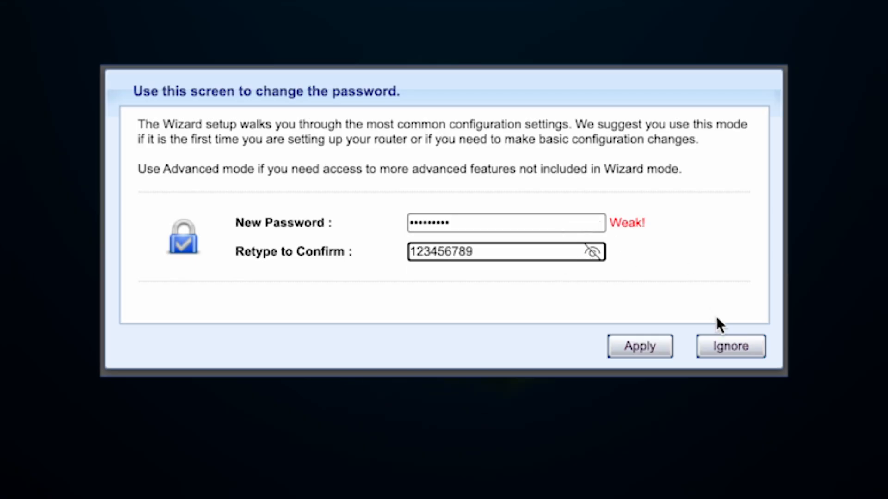
left_click(631, 348)
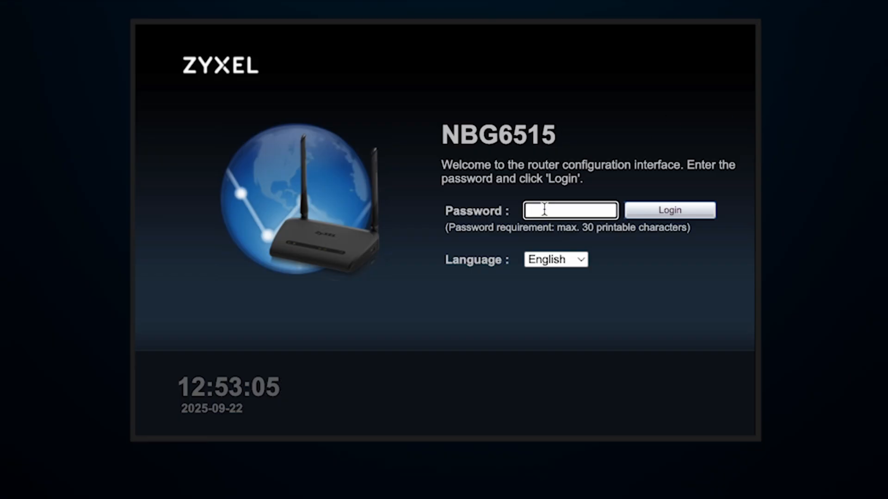
Log in with the new admin password after revealing it to confirm it's correct
type("*********")
left_click(605, 214)
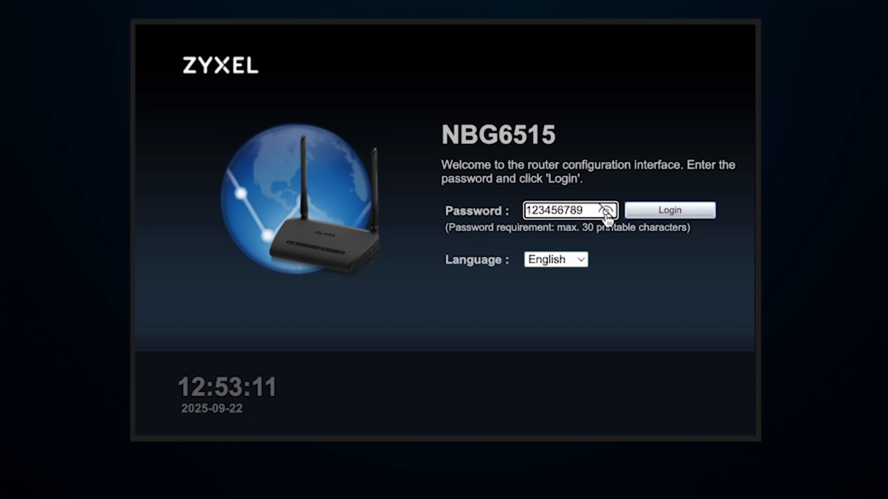
left_click(664, 211)
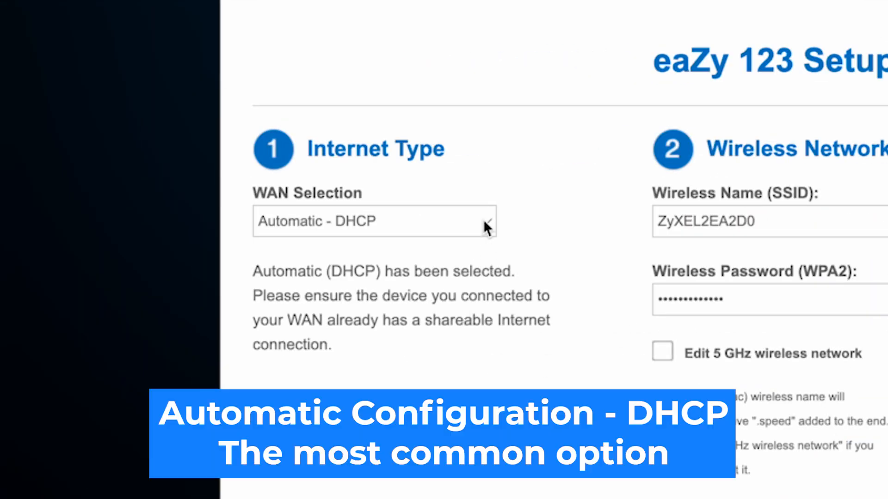
Choose Automatic - DHCP from the WAN Selection list of connection types
left_click(485, 227)
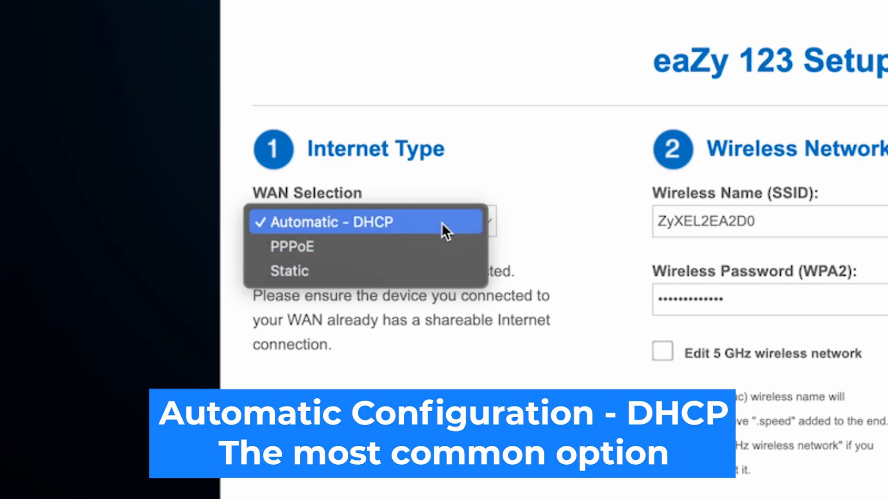
left_click(376, 222)
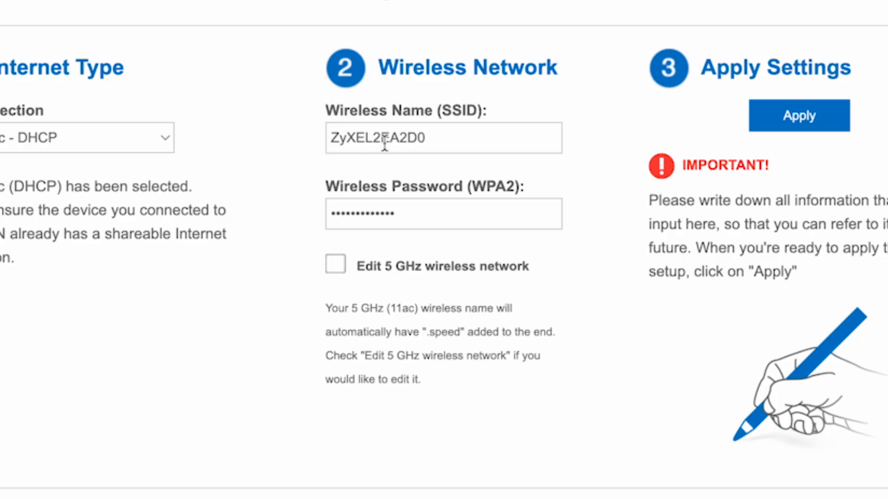
Shorten the 2.4 GHz Wi-Fi name to ZyXEL by deleting the 2EA2D0 suffix
left_click_drag(460, 133, 372, 137)
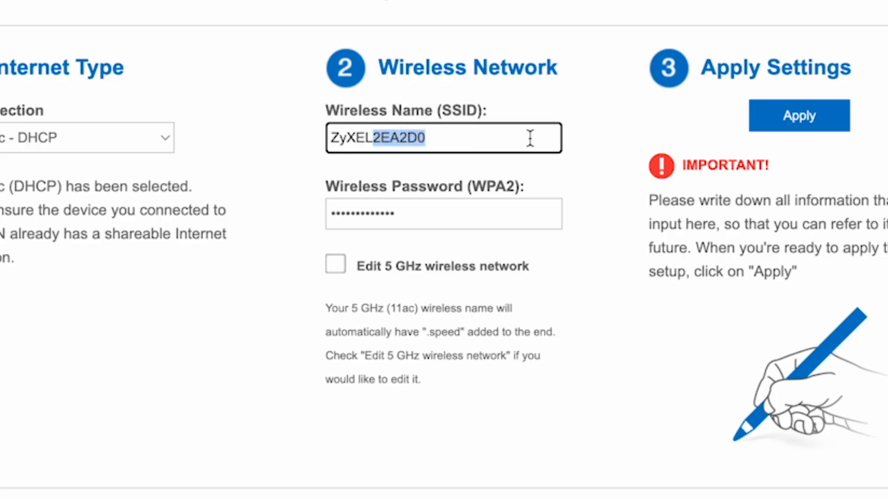
key("BackSpace")
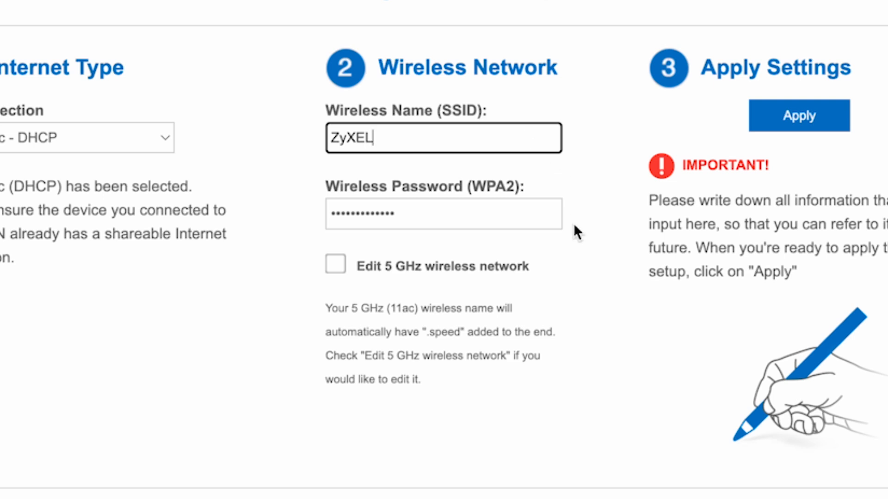
left_click(590, 357)
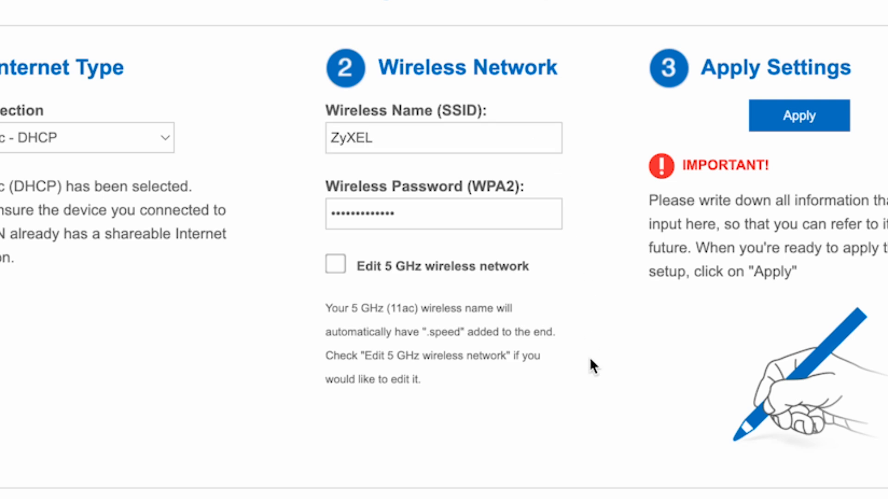
Replace the default 2.4 GHz WPA2 key with a new nine-character wireless password
left_click(459, 208)
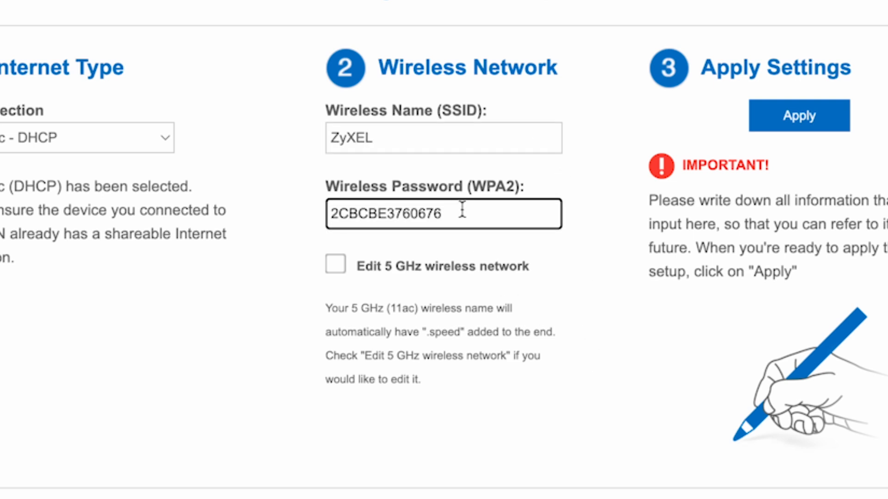
left_click_drag(475, 211, 322, 215)
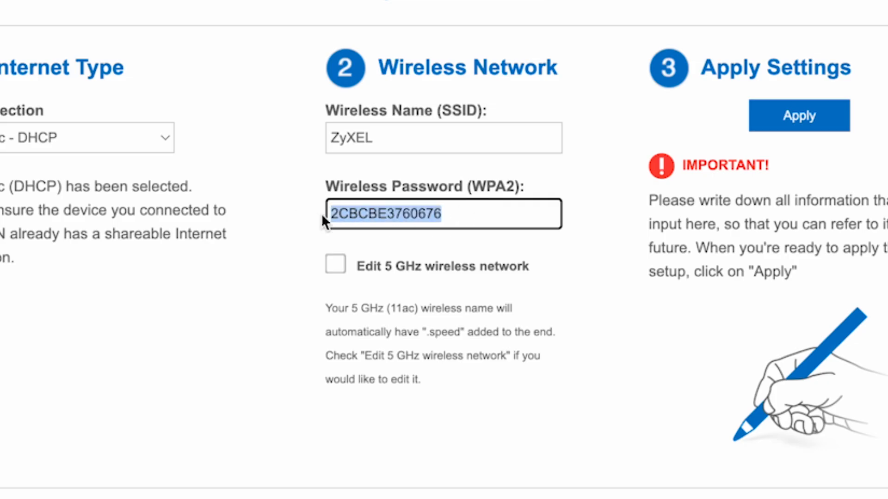
type("123456")
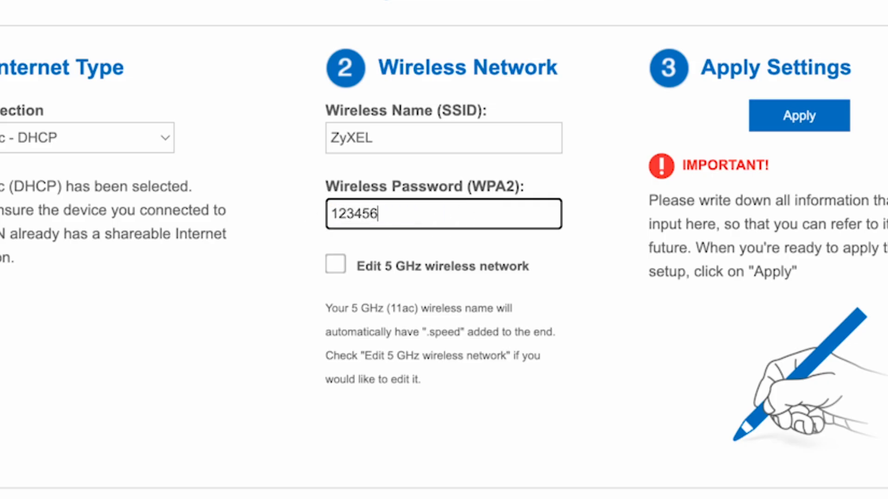
type("789")
left_click(541, 332)
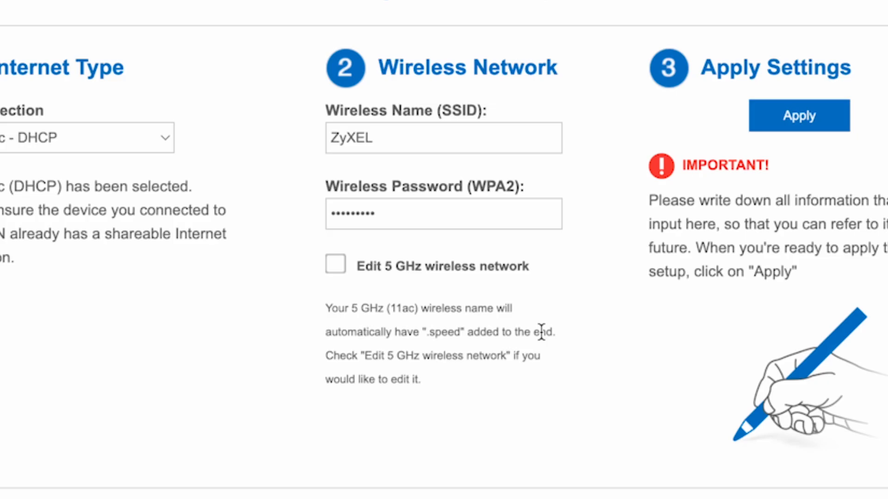
Enable separate 5 GHz settings, rename that network to ZyXEL 5G, and edit its WPA2 password
left_click(342, 267)
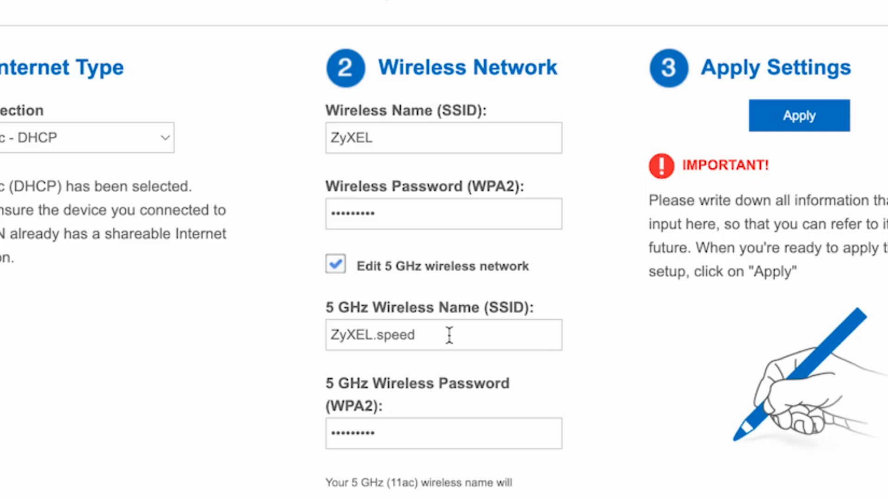
left_click_drag(449, 335, 376, 334)
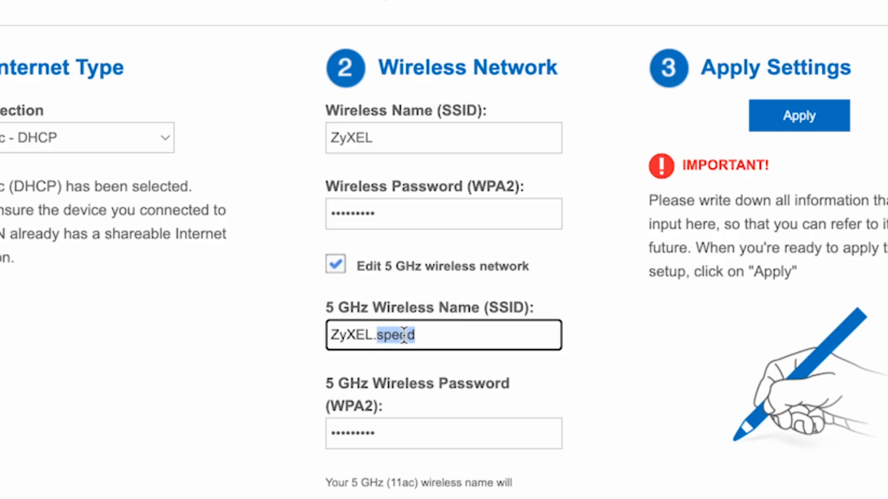
key("BackSpace")
key("BackSpace")
type("5")
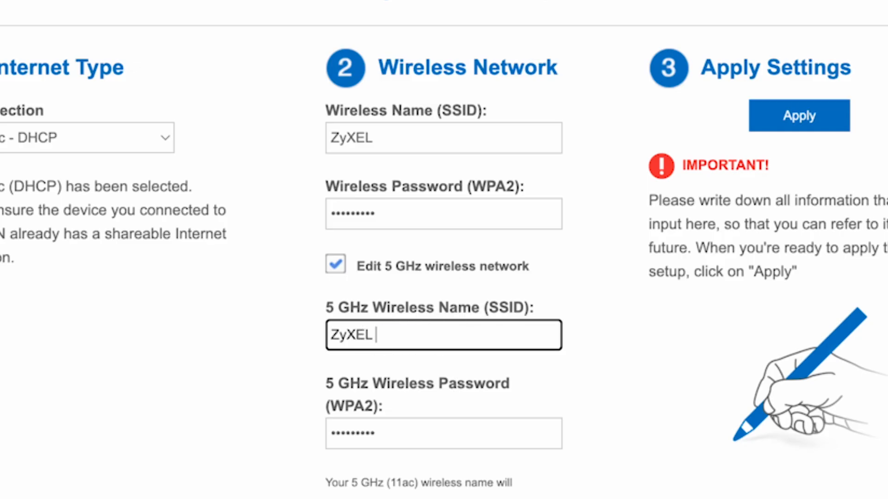
type("G")
left_click(496, 442)
left_click(461, 426)
type("5G")
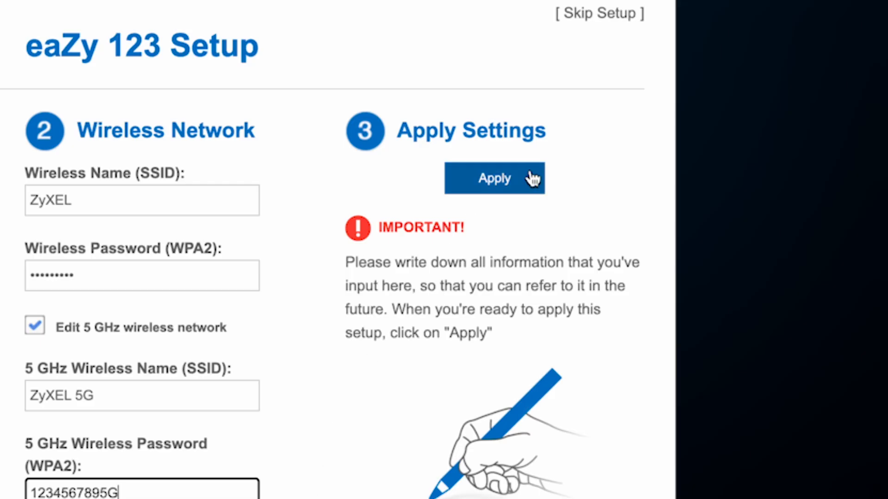
Apply the eaZy 123 Setup Internet and Wi-Fi settings
left_click(532, 178)
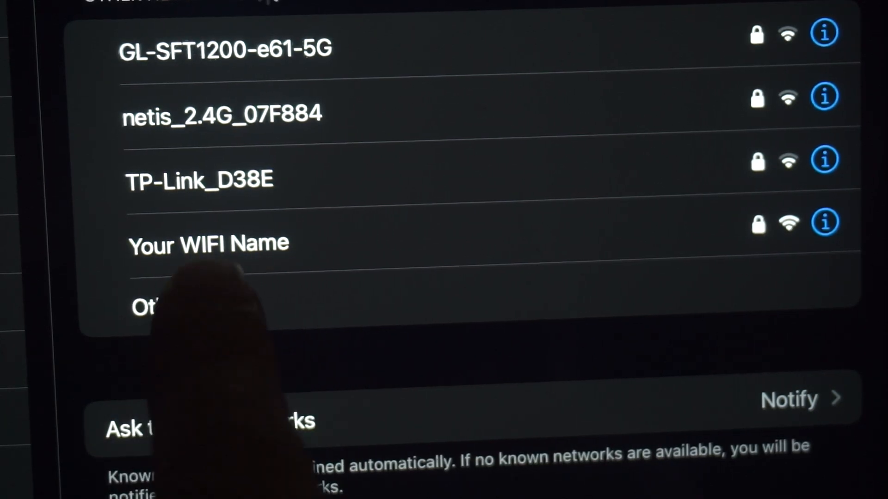
Join the newly named ZyXEL Wi-Fi network from the phone's Wi-Fi list
left_click(250, 240)
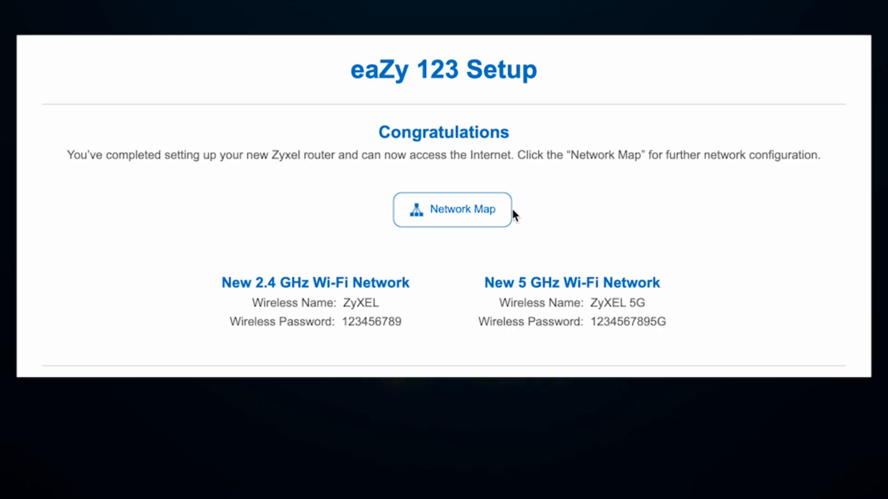
Go from the Congratulations summary page to the router's Network Map
left_click(470, 209)
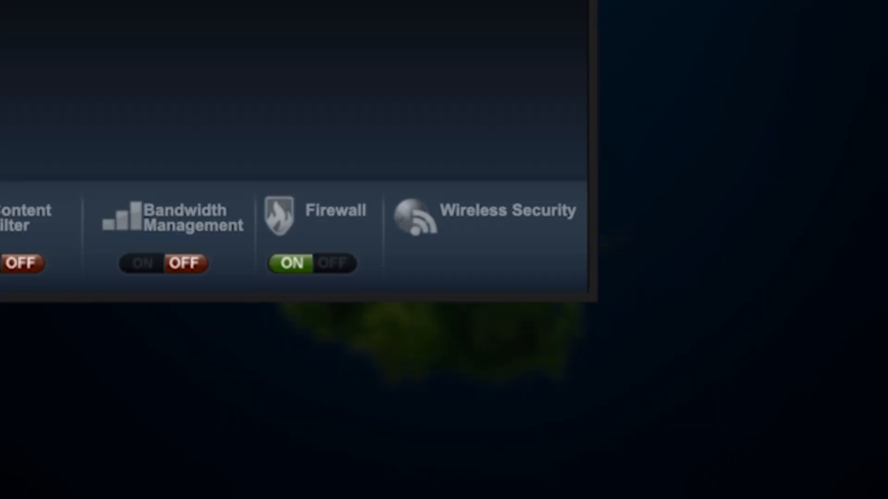
Apply the ZyXEL WPA2-PSK 2.4 GHz security settings, check the 5 GHz band, then close the dialog
left_click(460, 196)
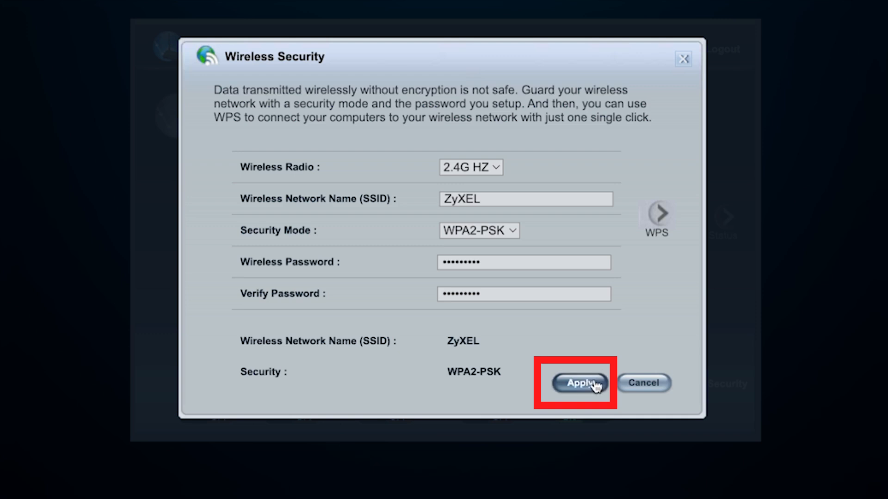
left_click(580, 383)
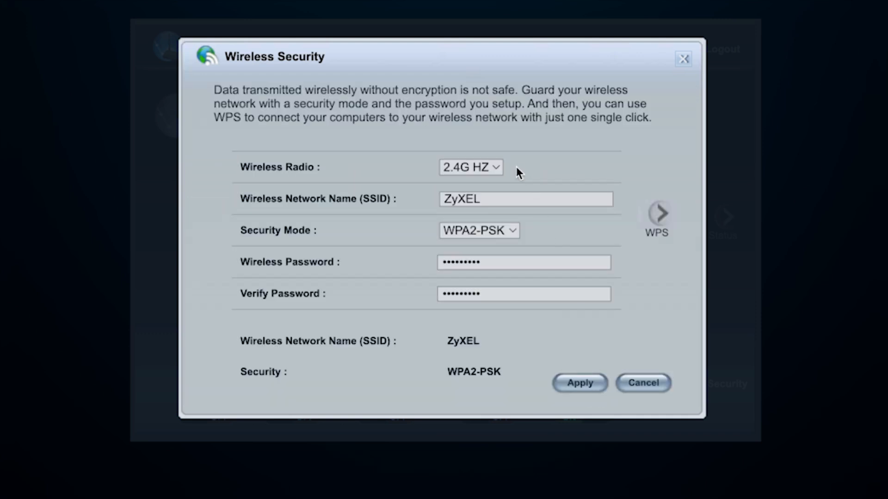
left_click(494, 169)
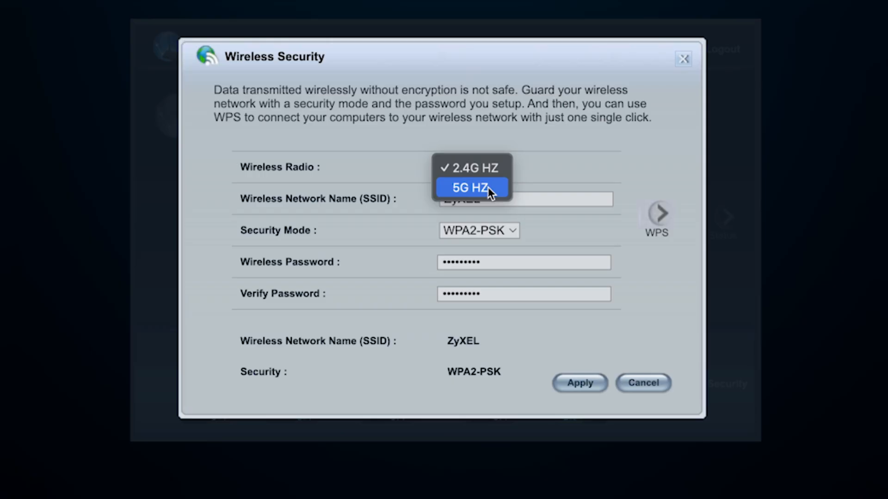
left_click(487, 187)
left_click(503, 165)
left_click(501, 149)
left_click(466, 199)
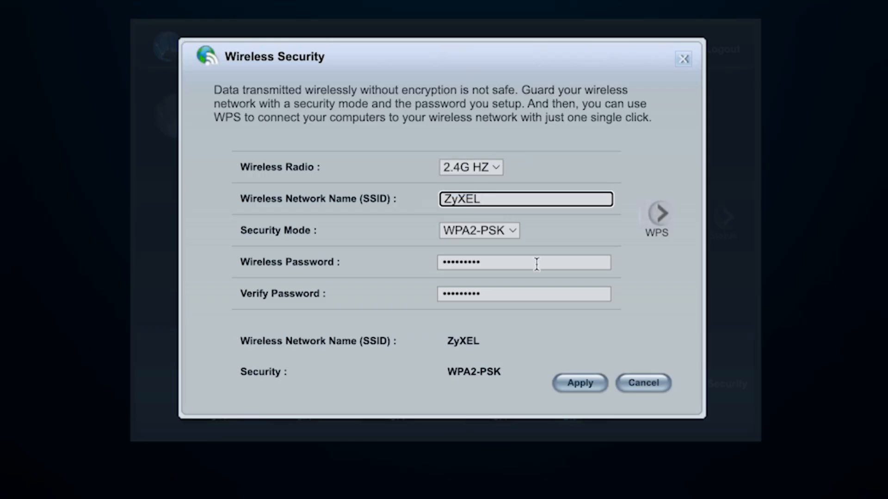
left_click(679, 59)
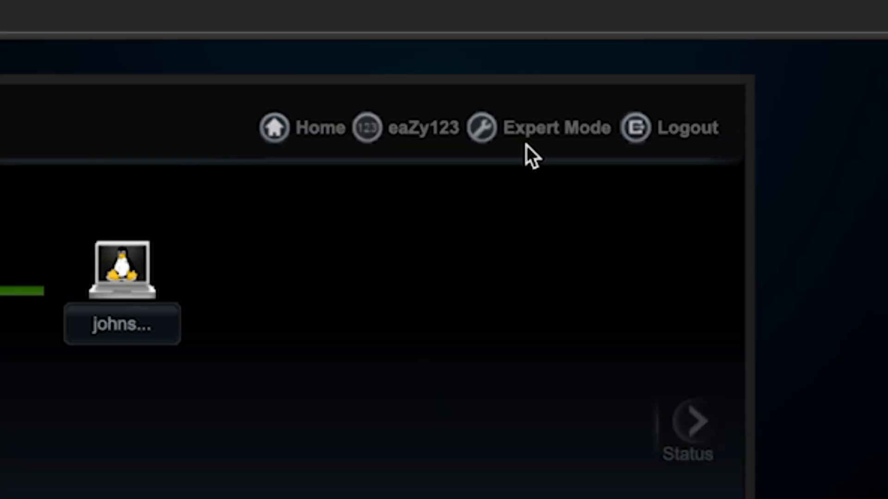
Switch to Expert Mode and open the Maintenance > Restart page
left_click(529, 139)
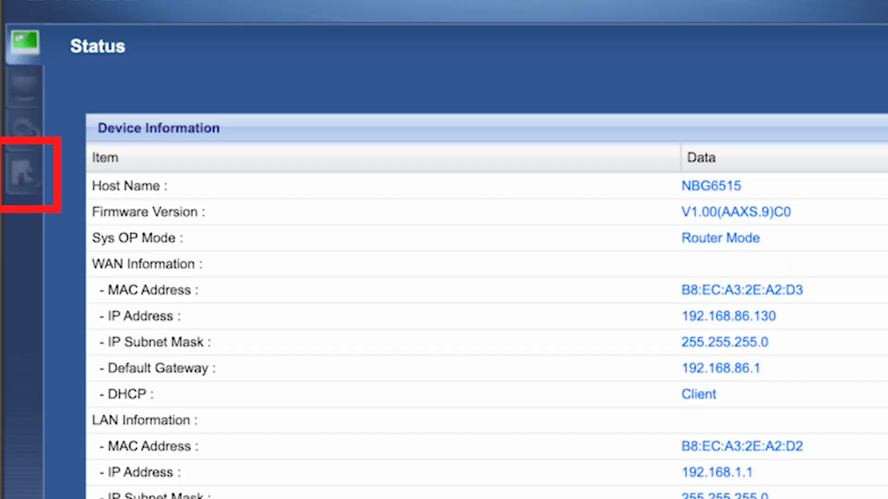
left_click(20, 174)
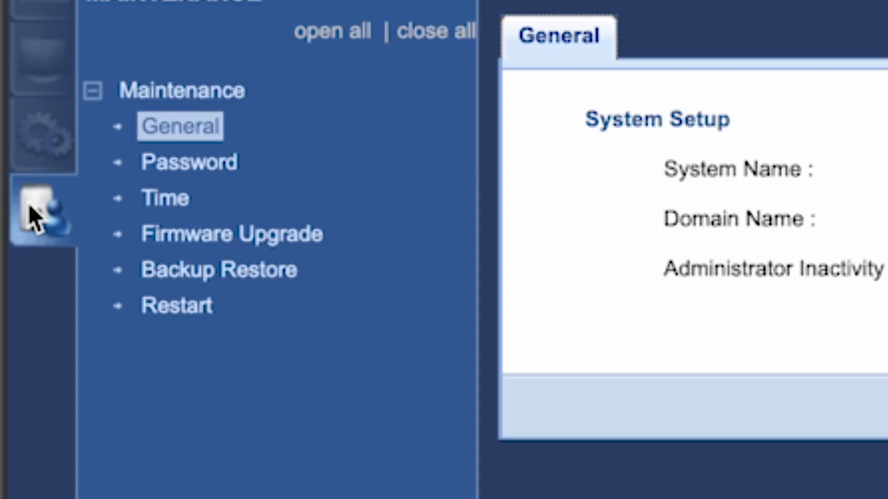
left_click(174, 308)
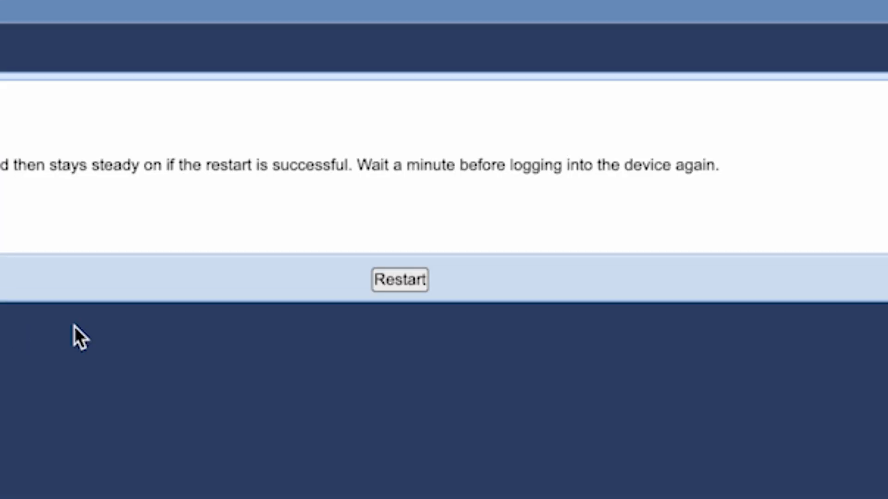
Restart the NBG6515 and accept the reboot confirmation with OK
left_click(401, 280)
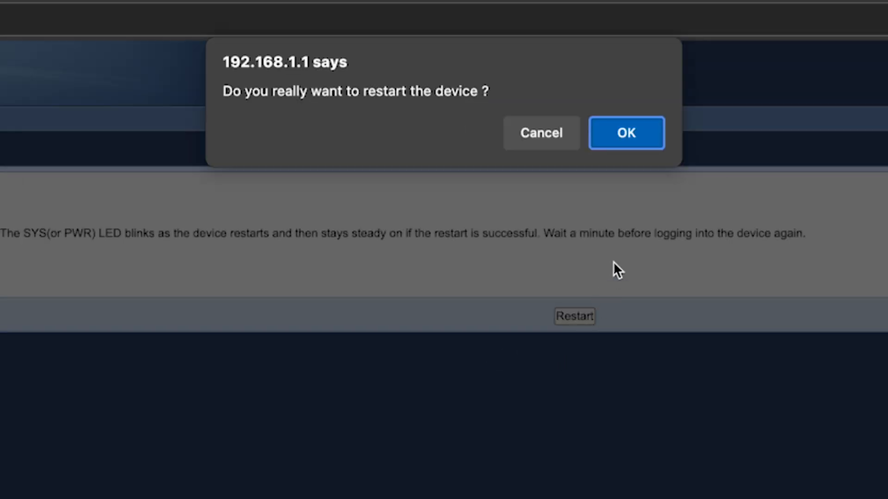
left_click(631, 151)
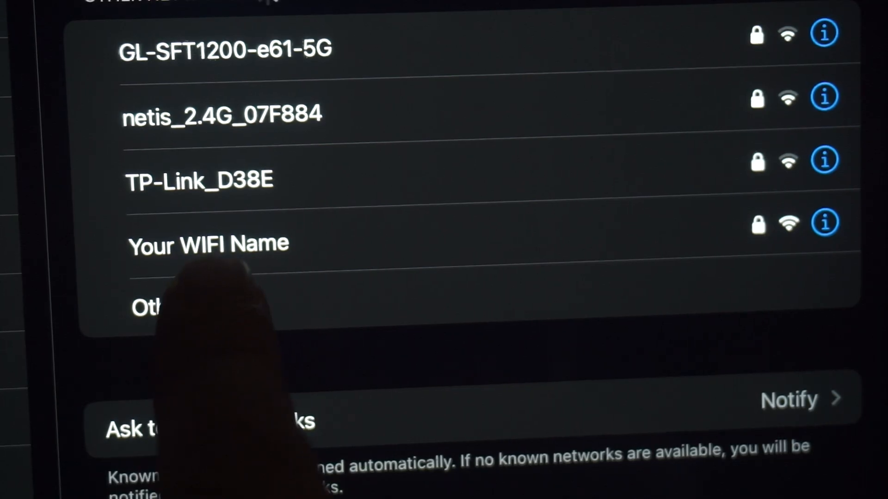
Join the 'Your WIFI Name' network, load the router address and enter the admin password
left_click(259, 245)
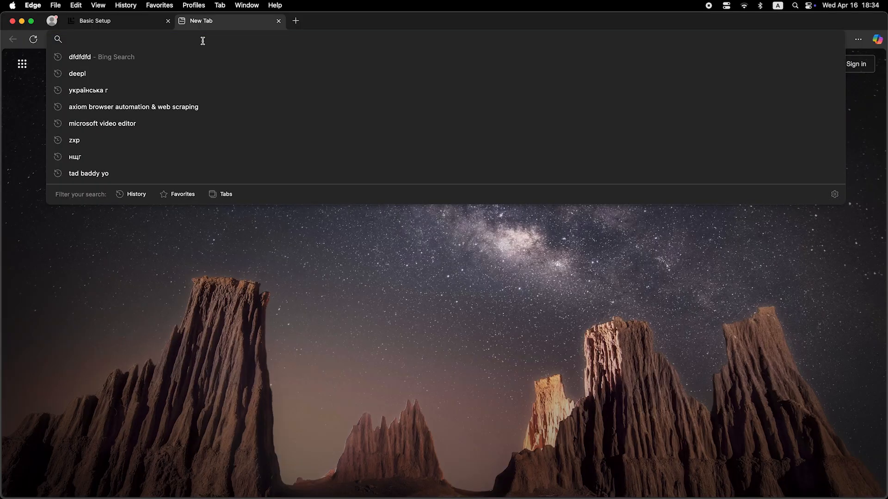
type("dfdfdfdf")
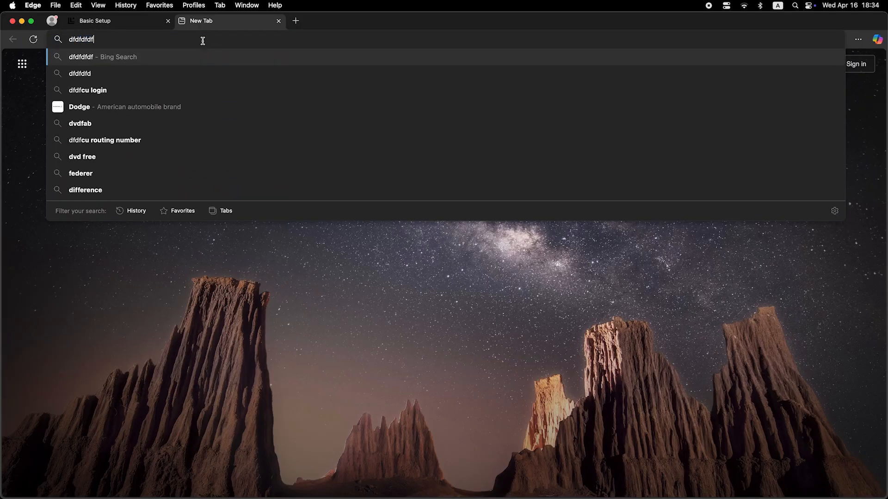
key("Return")
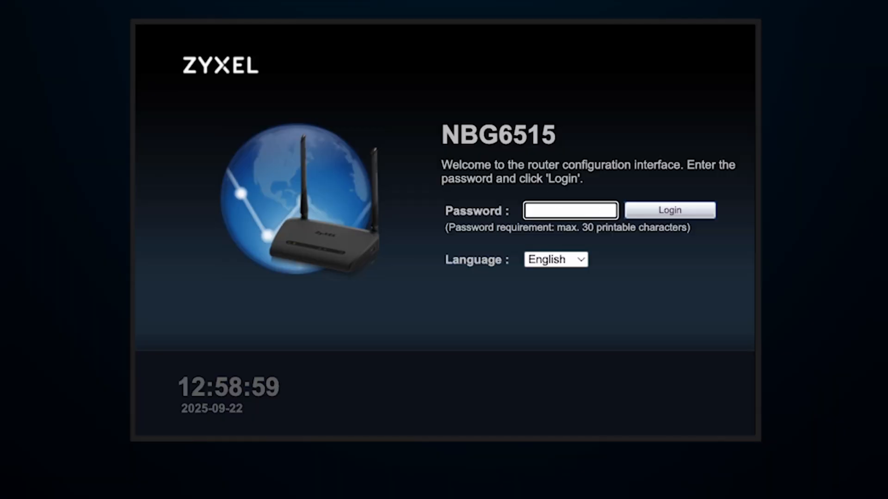
type("••••••••••")
left_click(681, 209)
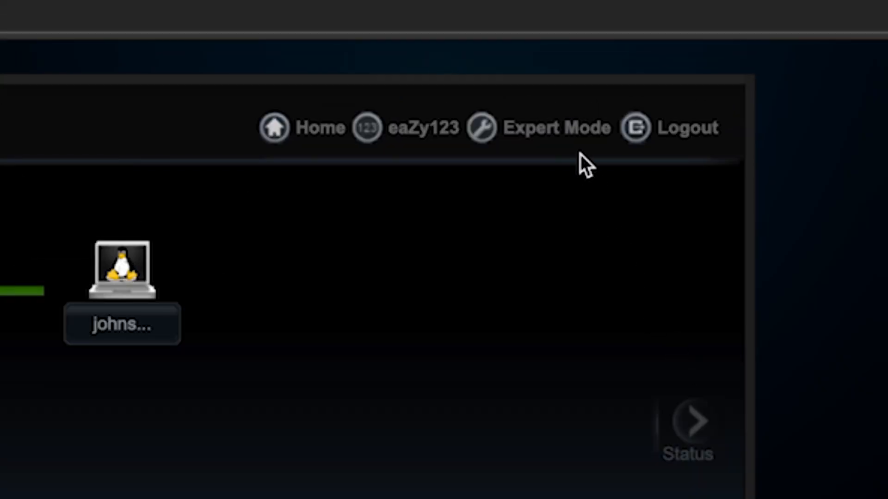
Switch to Expert Mode to show the Status page with Device Information
left_click(566, 128)
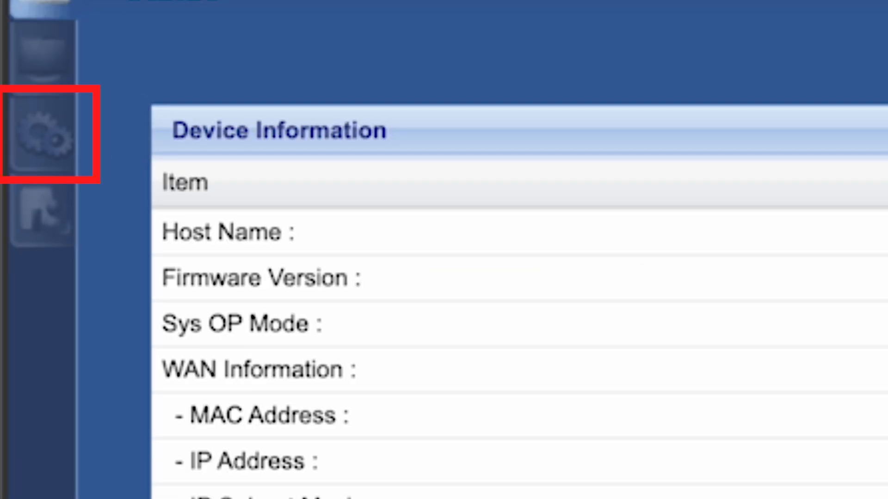
Open Network > WAN and apply the Internet Connection settings using the cloned MAC address
left_click(67, 143)
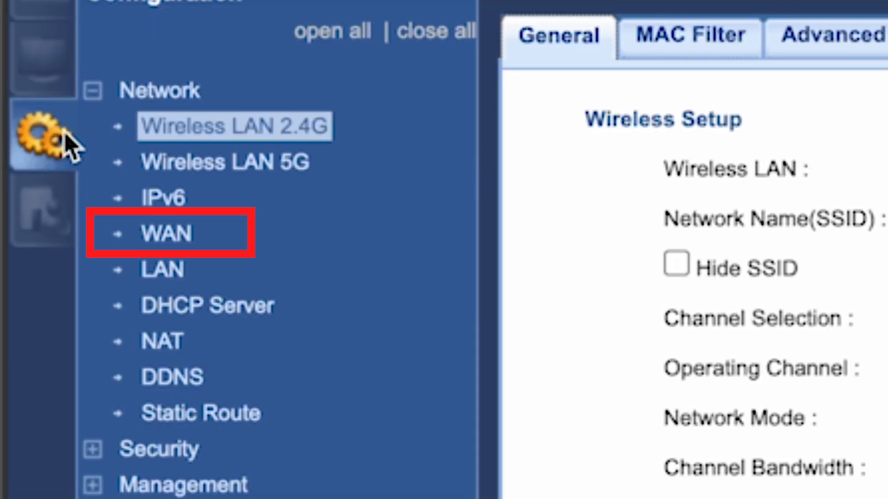
left_click(172, 234)
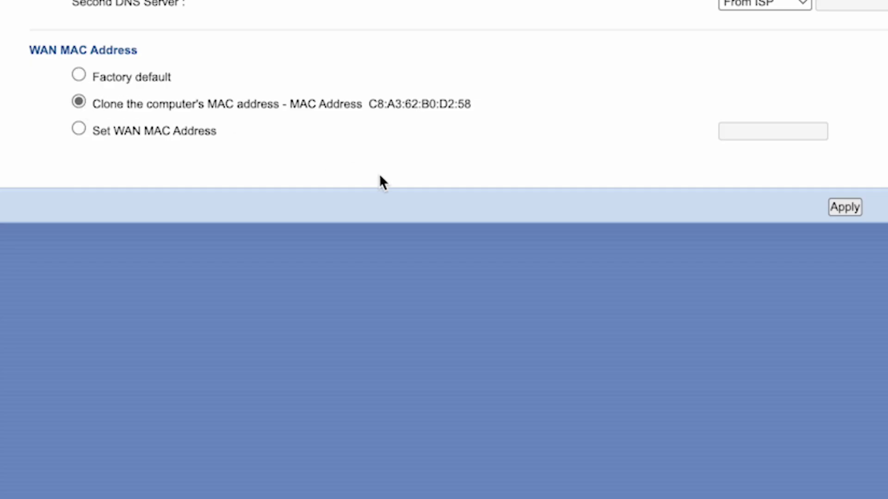
left_click(845, 207)
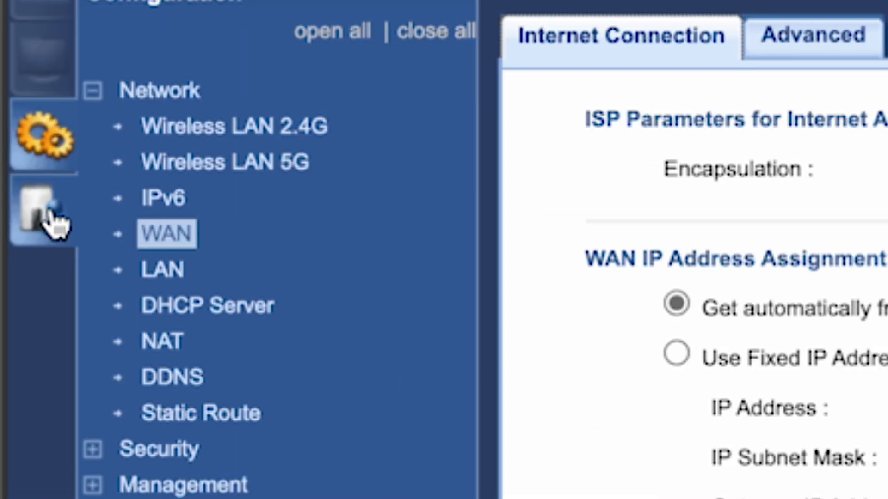
Go to Maintenance > Firmware Upgrade, then on to the Restart page
left_click(55, 225)
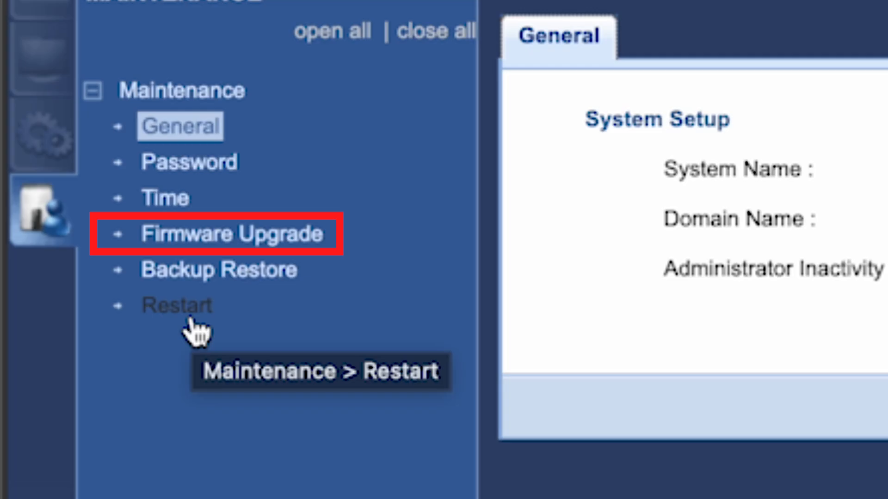
left_click(209, 240)
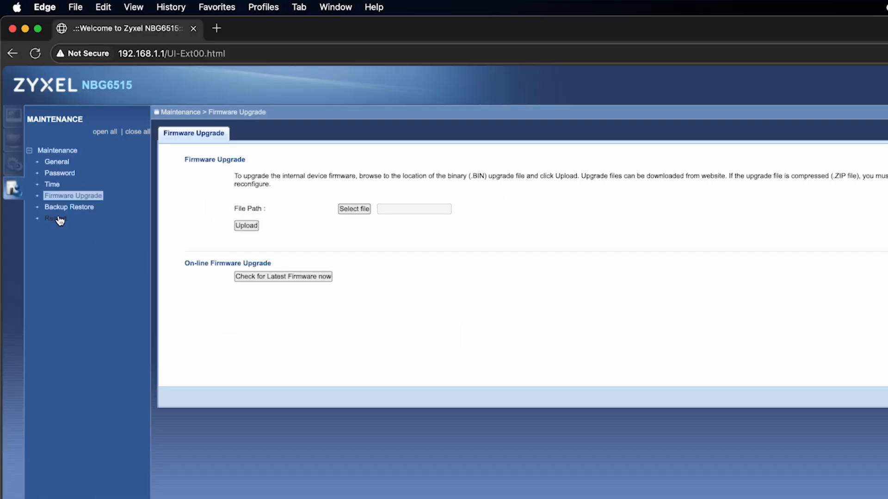
left_click(57, 219)
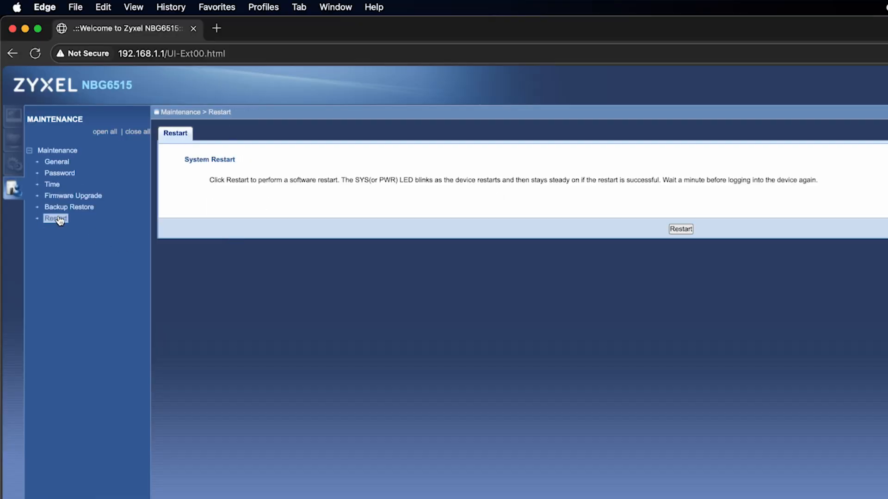
Restart the router, then try loading the router address in a new Edge tab
left_click(686, 231)
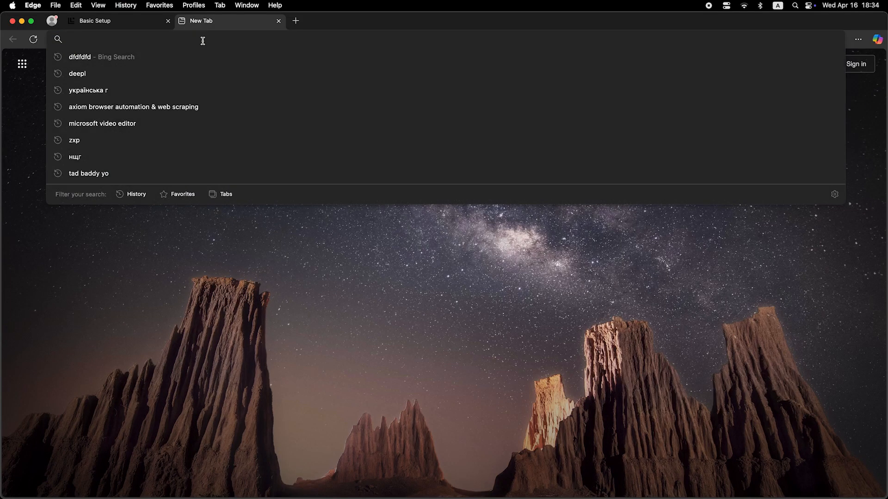
type("dfdfdfdf")
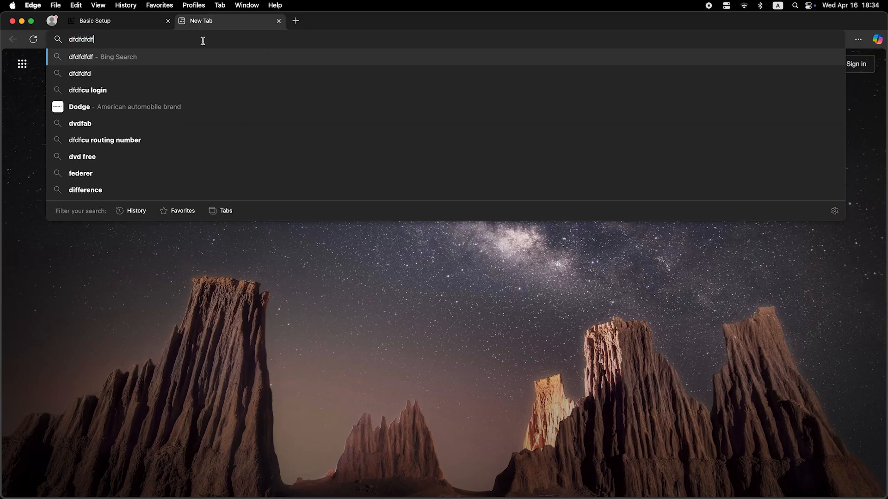
key("Return")
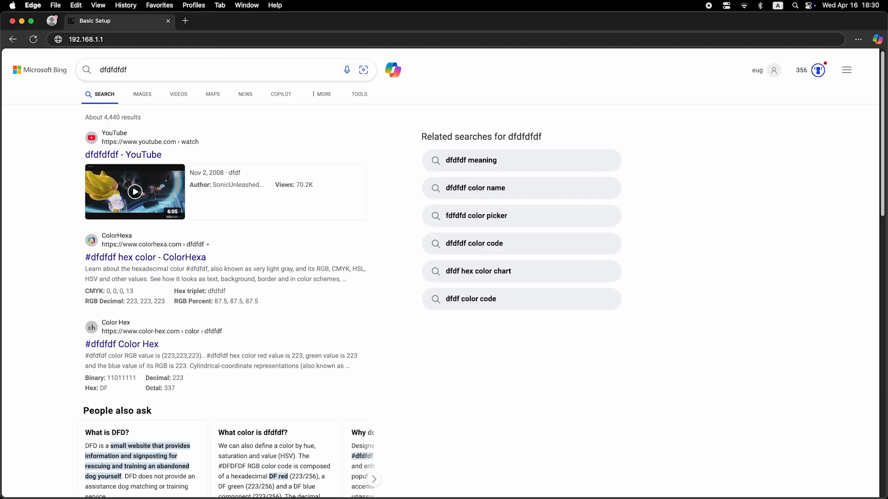